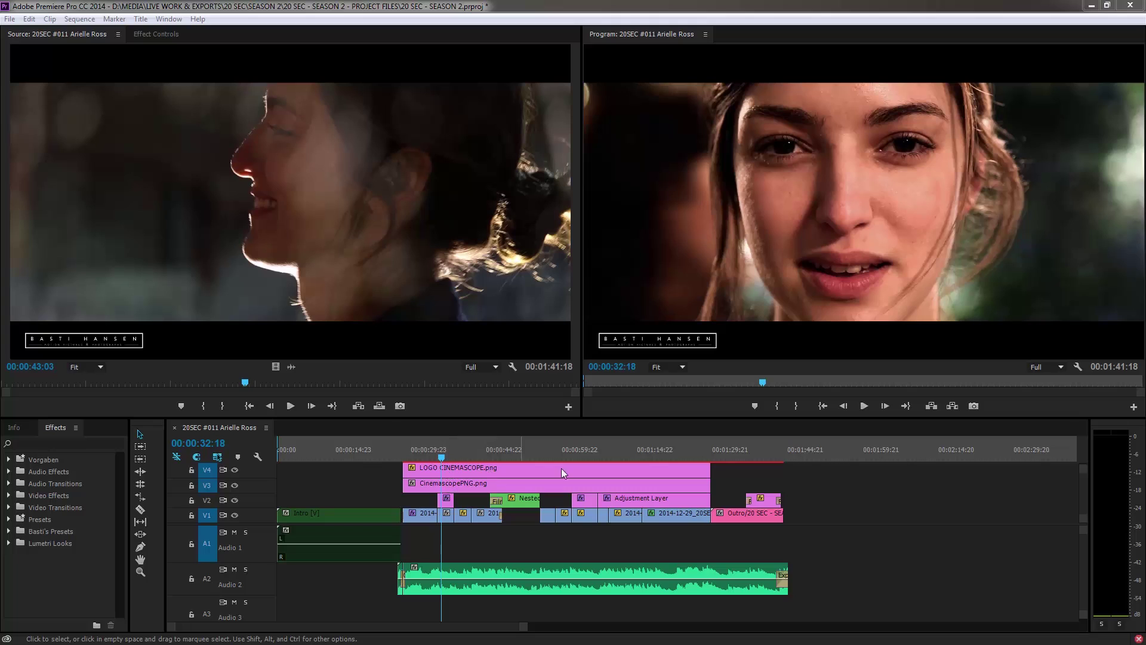
Step: Select the CinemascopePNG and V1 clips, then scrub the playhead from start to near the end
{"action": "left_click", "coordinate": [570, 485]}
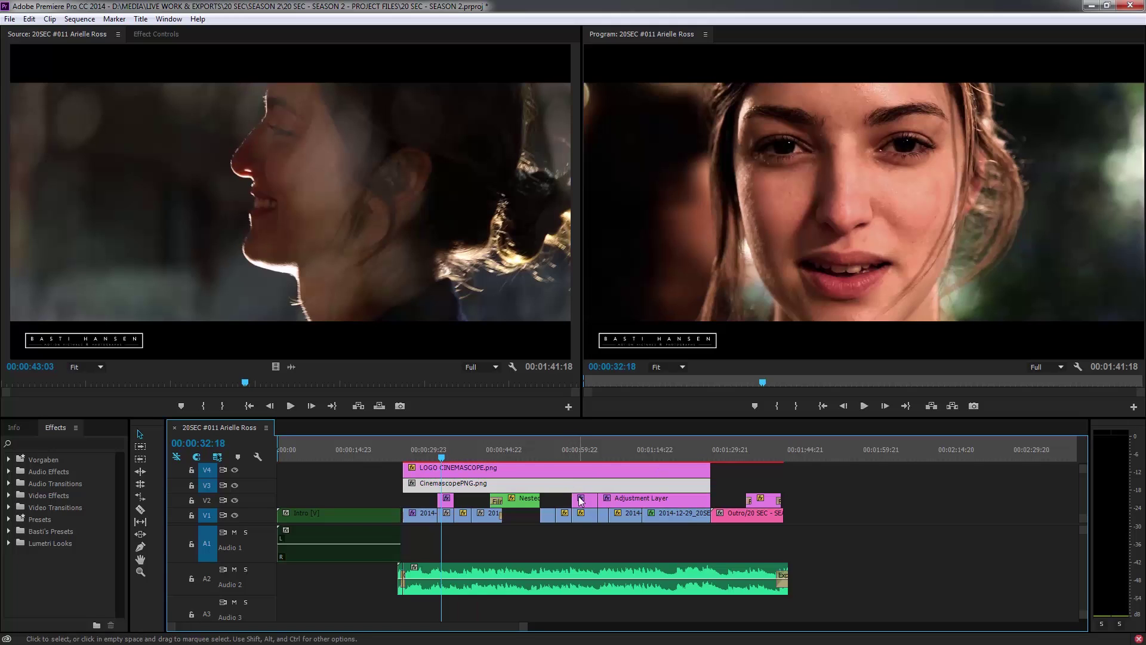
{"action": "left_click", "coordinate": [584, 512]}
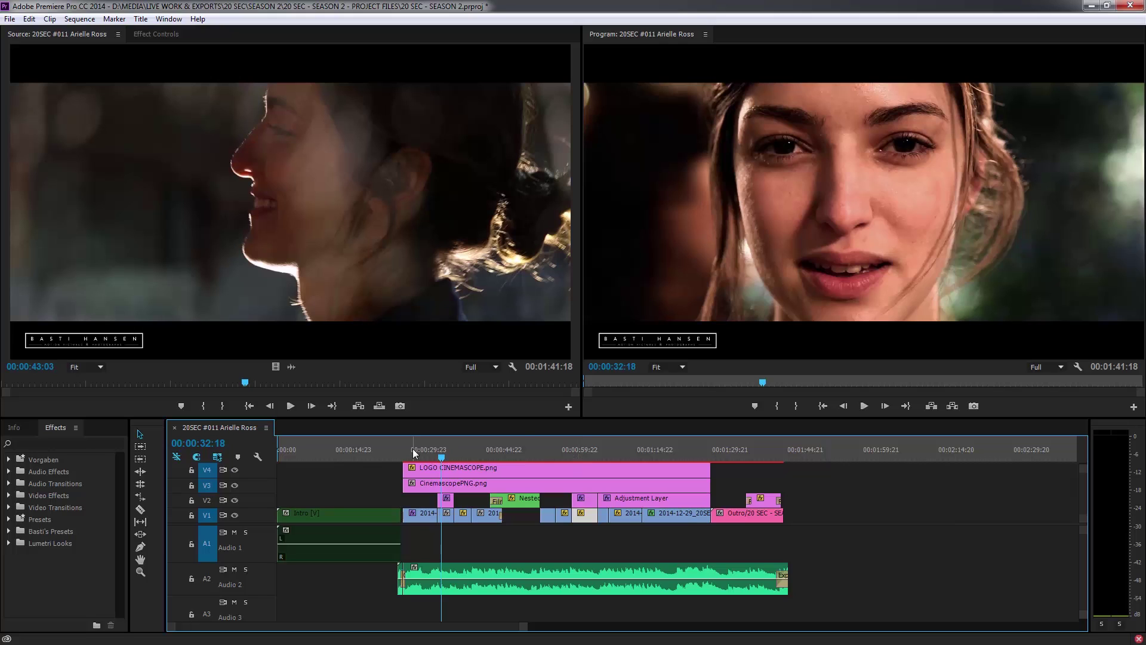
{"action": "left_click_drag", "start_coordinate": [443, 457], "coordinate": [244, 461]}
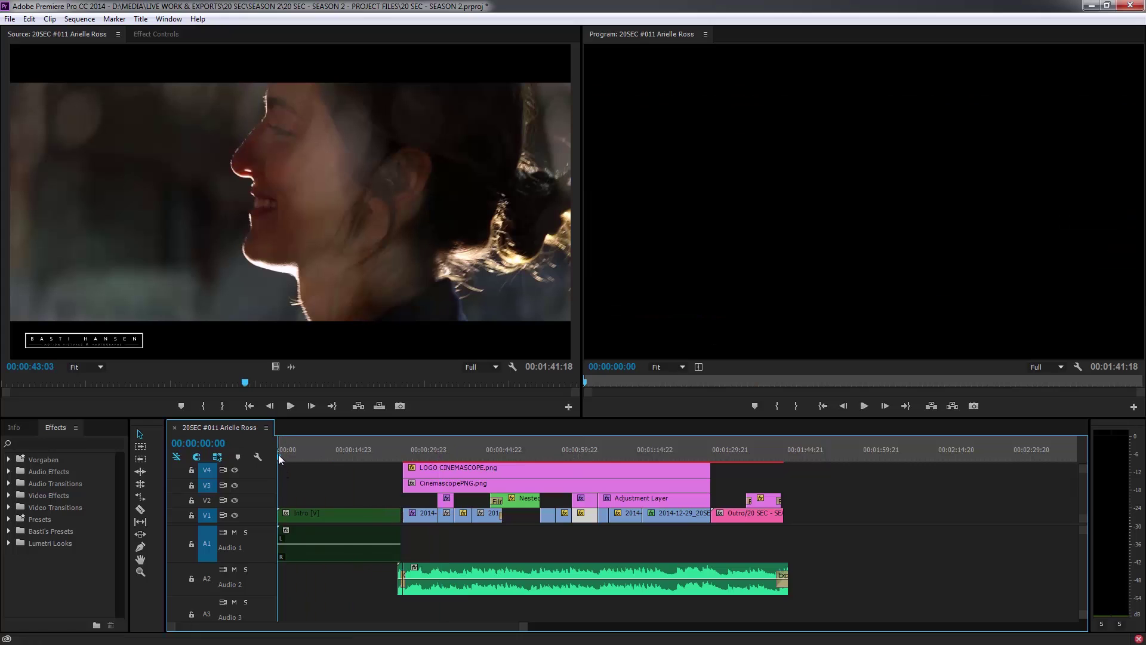
{"action": "mouse_move", "coordinate": [282, 455]}
{"action": "left_mouse_down"}
{"action": "mouse_move", "coordinate": [529, 461]}
{"action": "mouse_move", "coordinate": [273, 457]}
{"action": "left_mouse_up"}
{"action": "left_click_drag", "start_coordinate": [347, 457], "coordinate": [796, 465]}
Step: Zoom the timeline out to the whole sequence and render the video previews
{"action": "key", "text": "="}
{"action": "key", "text": "="}
{"action": "key", "text": "="}
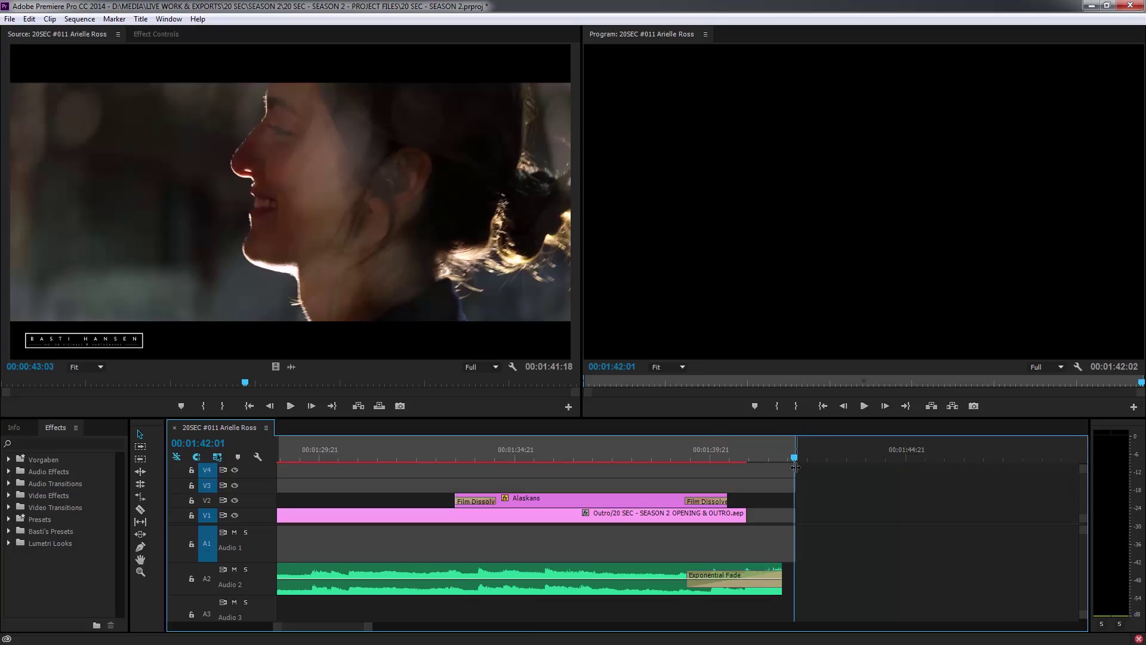
{"action": "key", "text": "-"}
{"action": "key", "text": "-"}
{"action": "key", "text": "-"}
{"action": "key", "text": "-"}
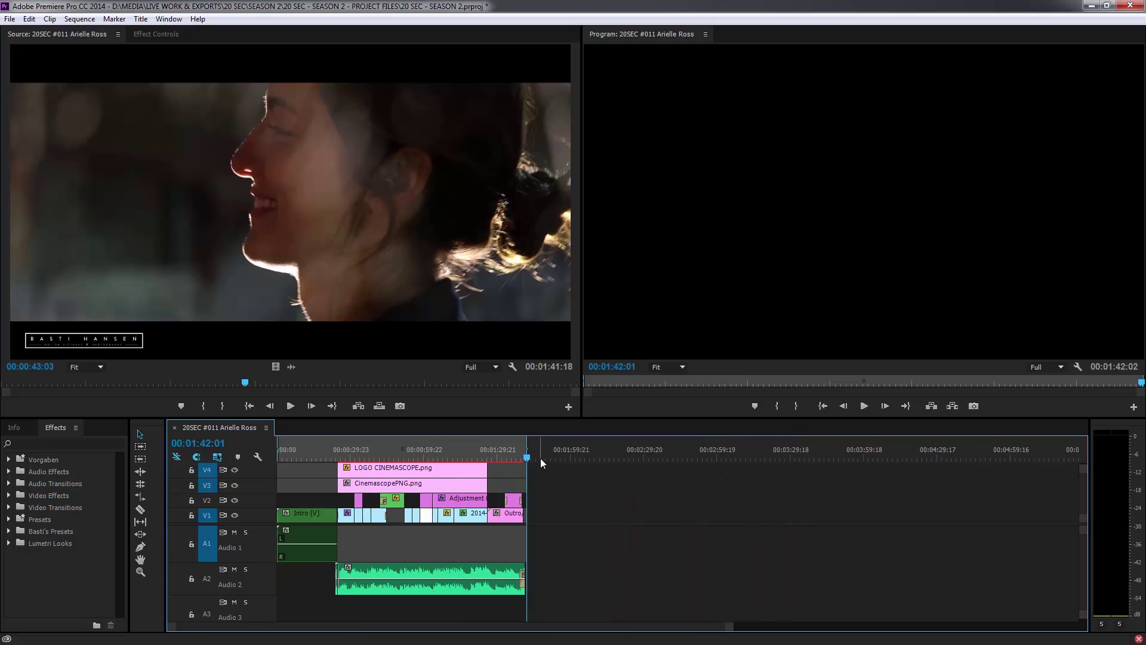
{"action": "key", "text": "Return"}
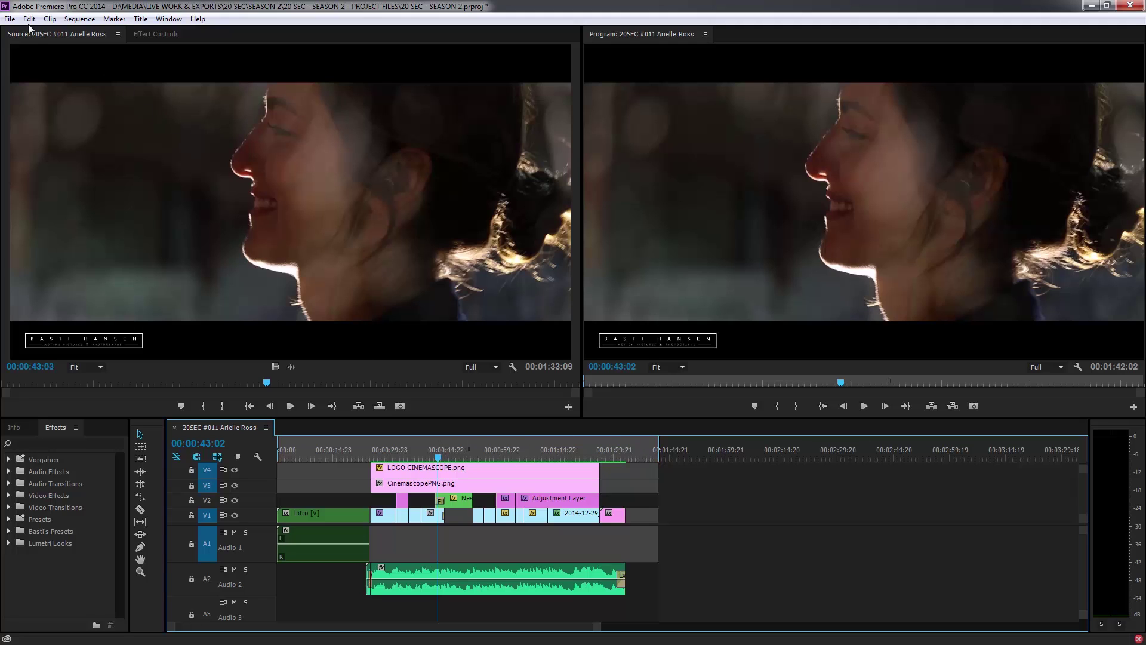
Step: Open Export Settings via File > Export > Media and settle the dialog's position on screen
{"action": "left_click", "coordinate": [8, 21]}
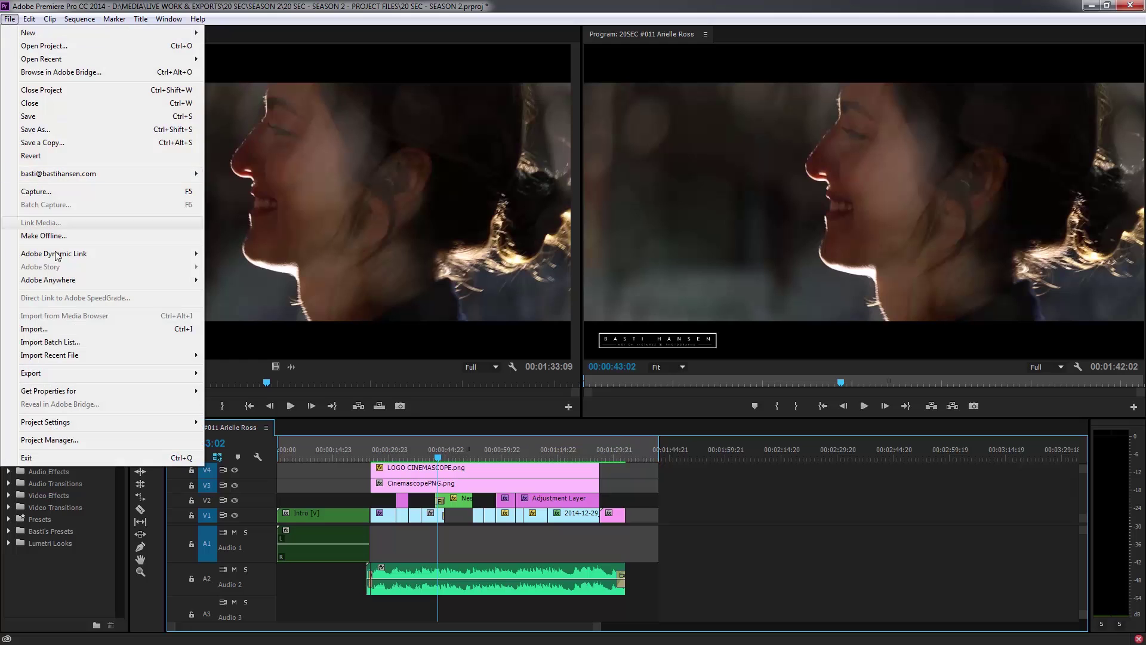
{"action": "mouse_move", "coordinate": [73, 374]}
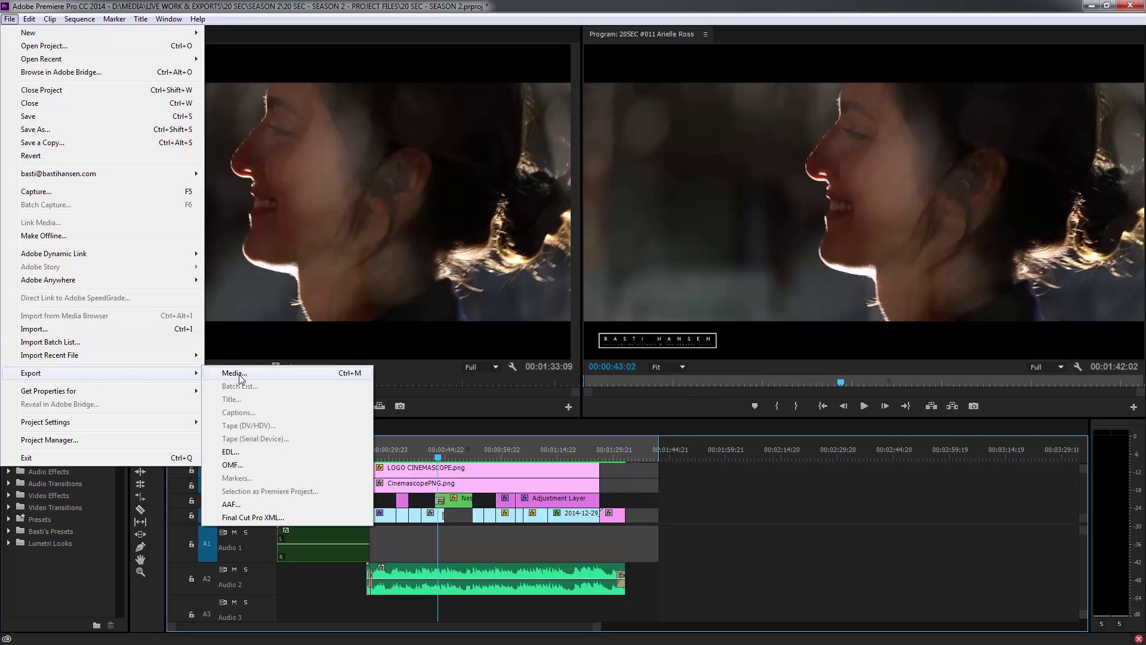
{"action": "left_click", "coordinate": [280, 374]}
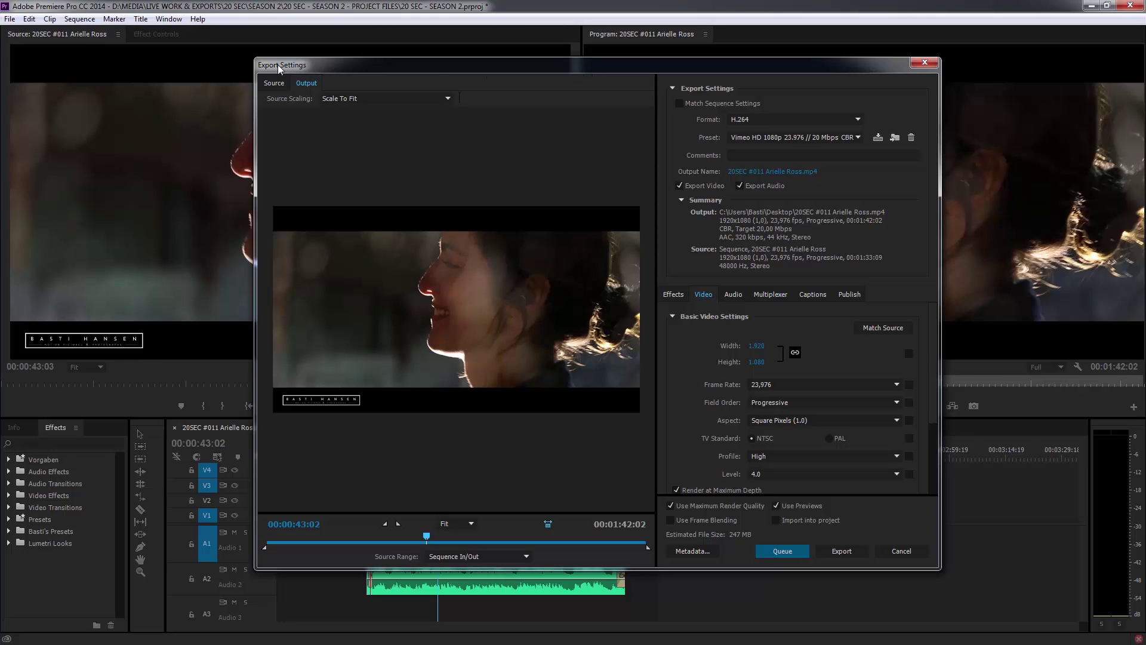
{"action": "left_click_drag", "start_coordinate": [435, 65], "coordinate": [407, 64]}
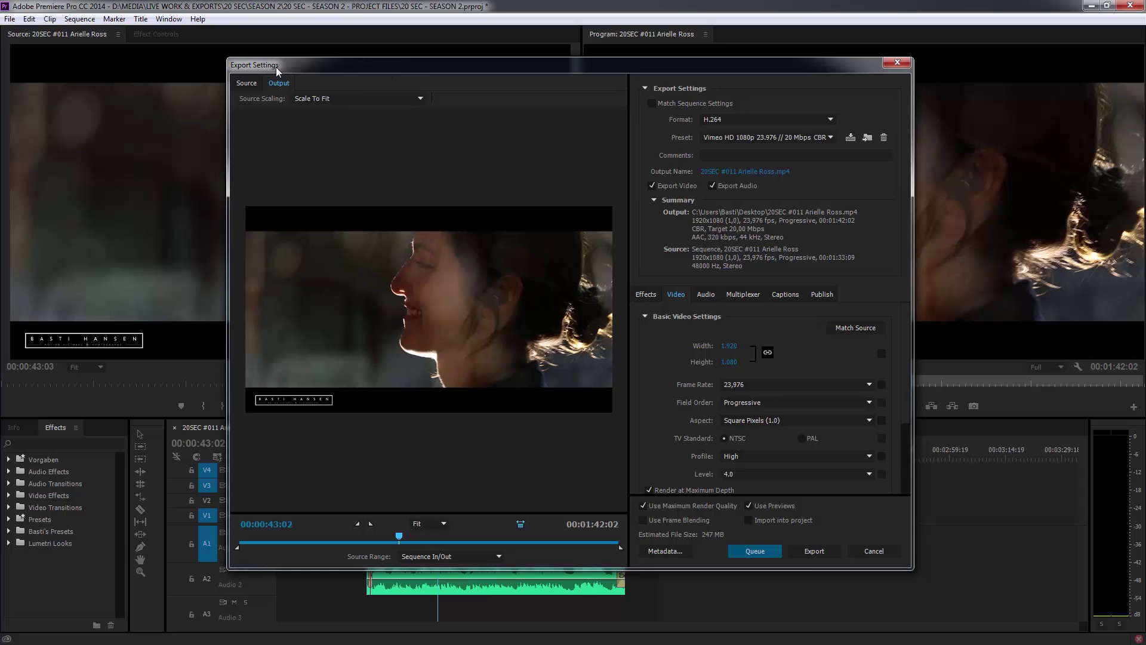
{"action": "mouse_move", "coordinate": [318, 65]}
{"action": "left_mouse_down"}
{"action": "mouse_move", "coordinate": [318, 74]}
{"action": "mouse_move", "coordinate": [333, 65]}
{"action": "left_mouse_up"}
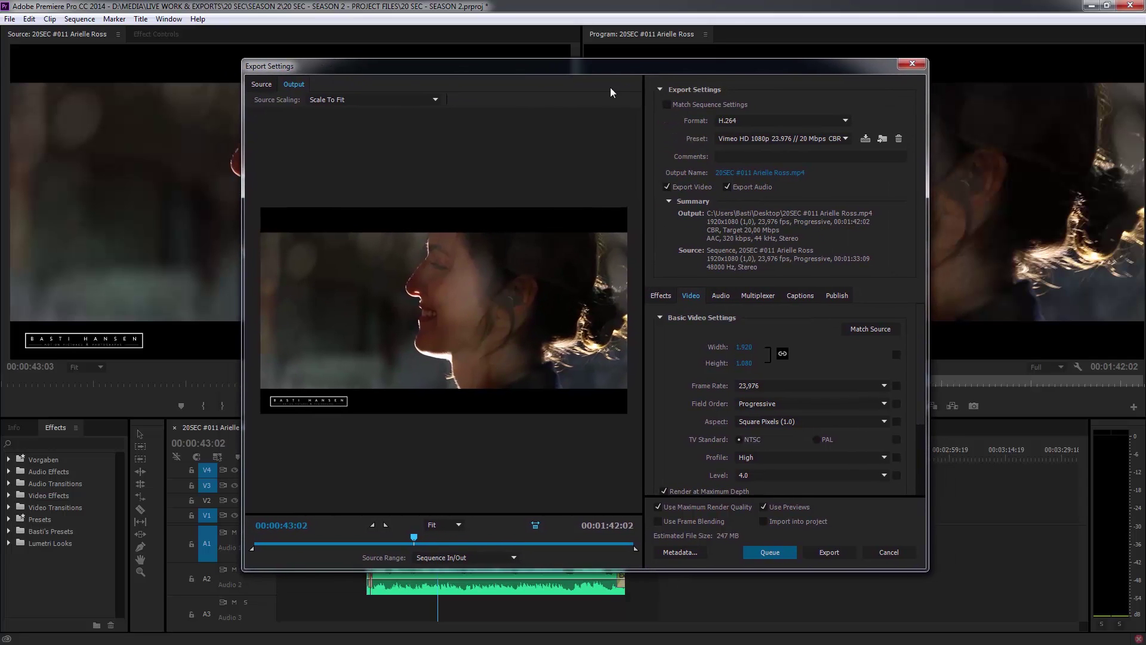
{"action": "left_click_drag", "start_coordinate": [604, 65], "coordinate": [607, 66]}
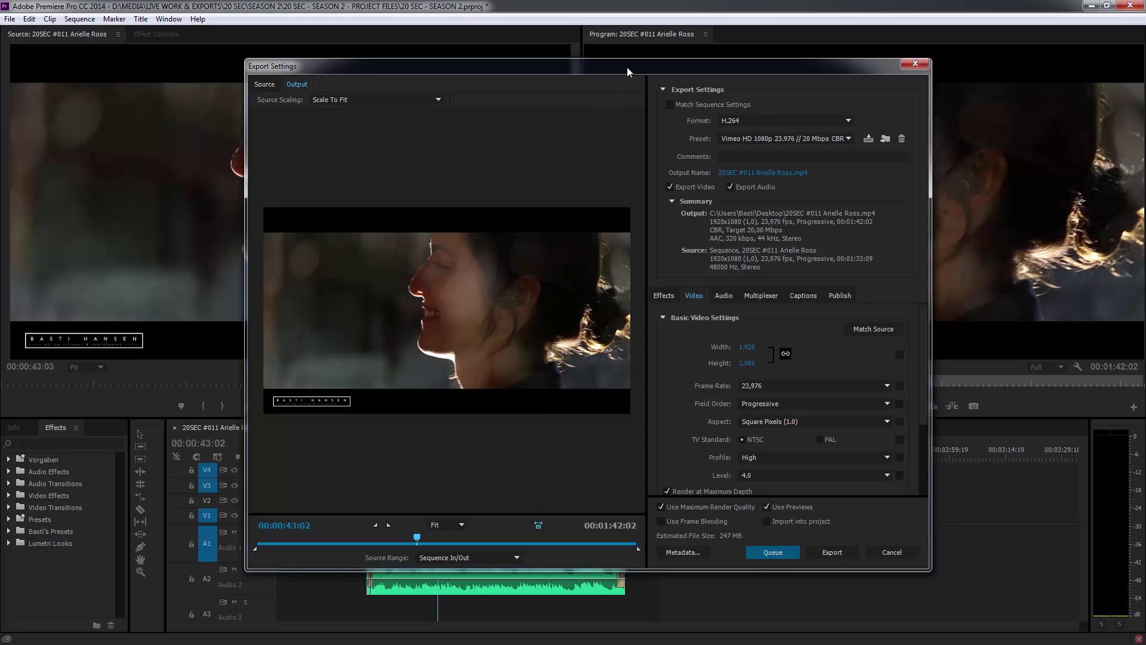
{"action": "left_click_drag", "start_coordinate": [627, 67], "coordinate": [628, 68]}
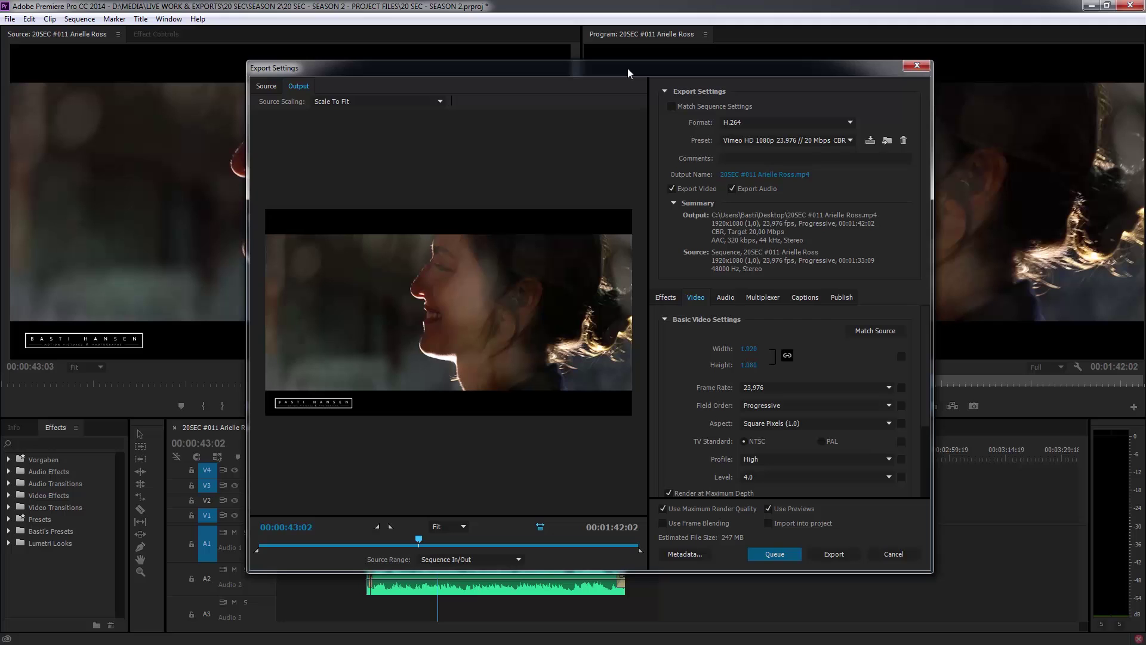
{"action": "left_click_drag", "start_coordinate": [628, 68], "coordinate": [632, 65]}
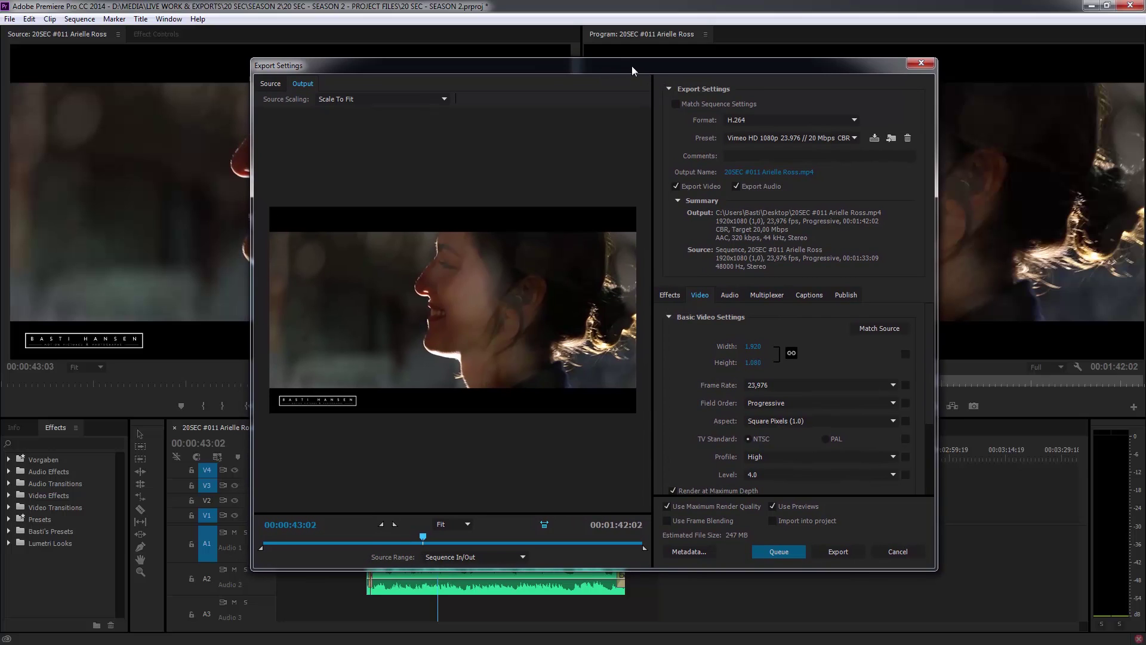
{"action": "left_click_drag", "start_coordinate": [631, 66], "coordinate": [631, 67]}
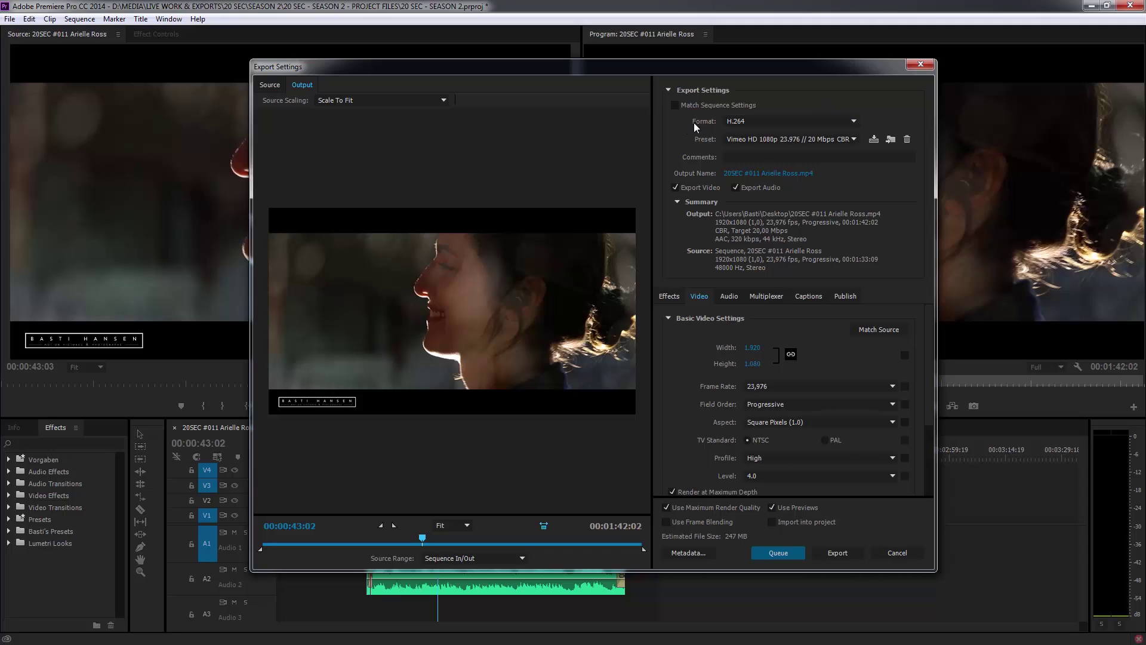
{"action": "left_click", "coordinate": [764, 120]}
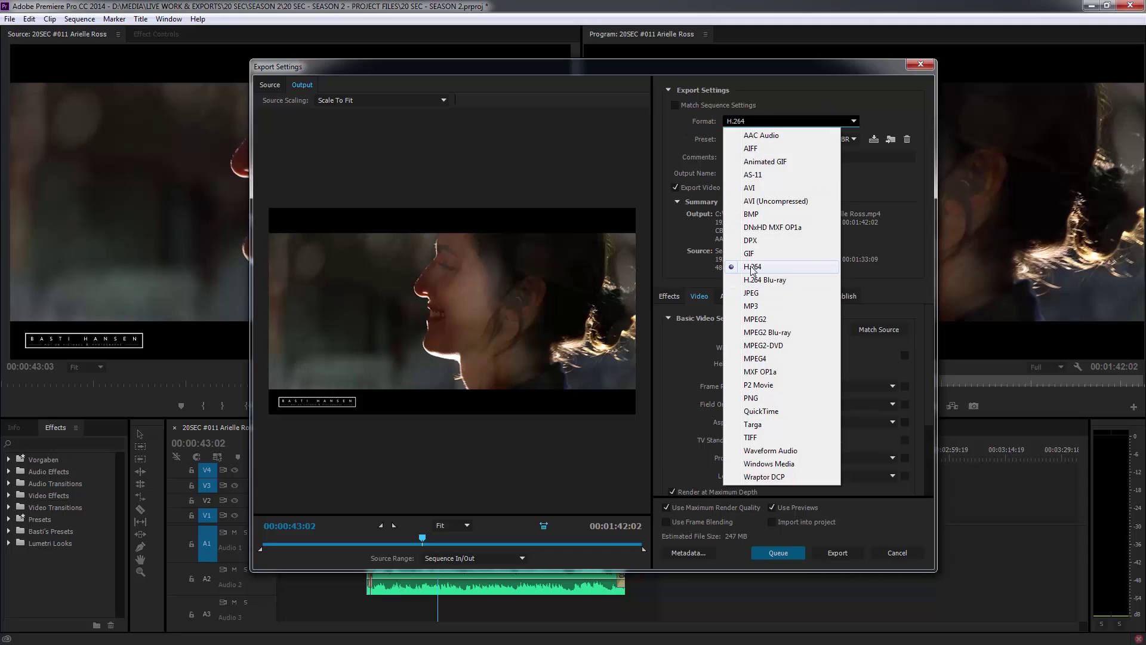
{"action": "left_click", "coordinate": [770, 266]}
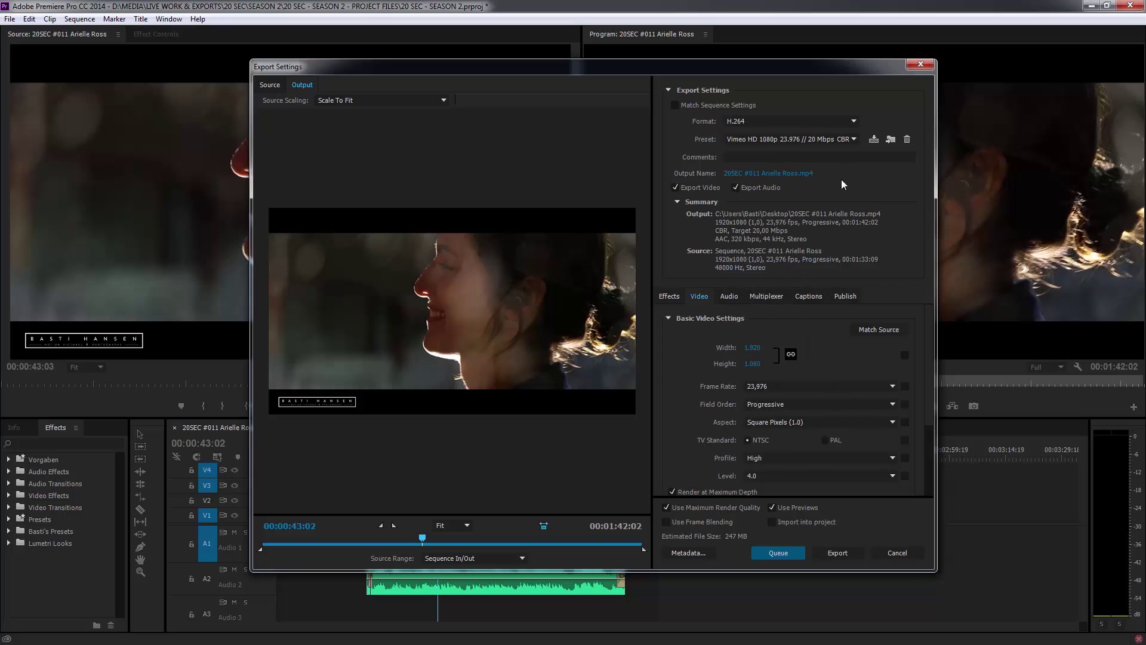
{"action": "left_click", "coordinate": [739, 174]}
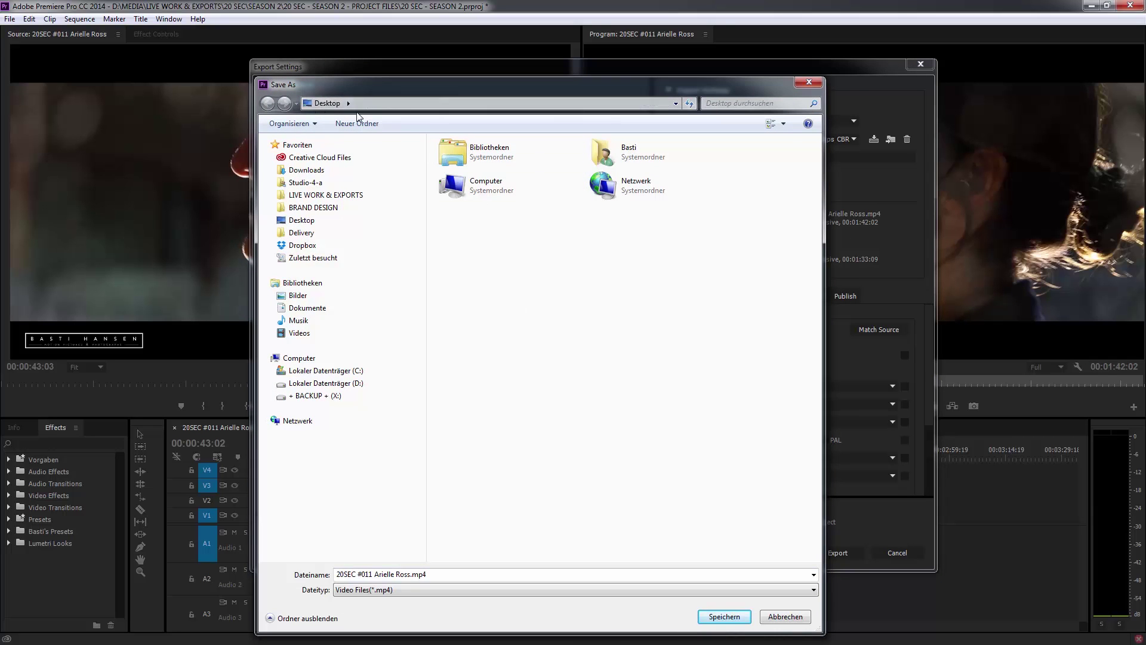
{"action": "triple_click", "coordinate": [392, 574]}
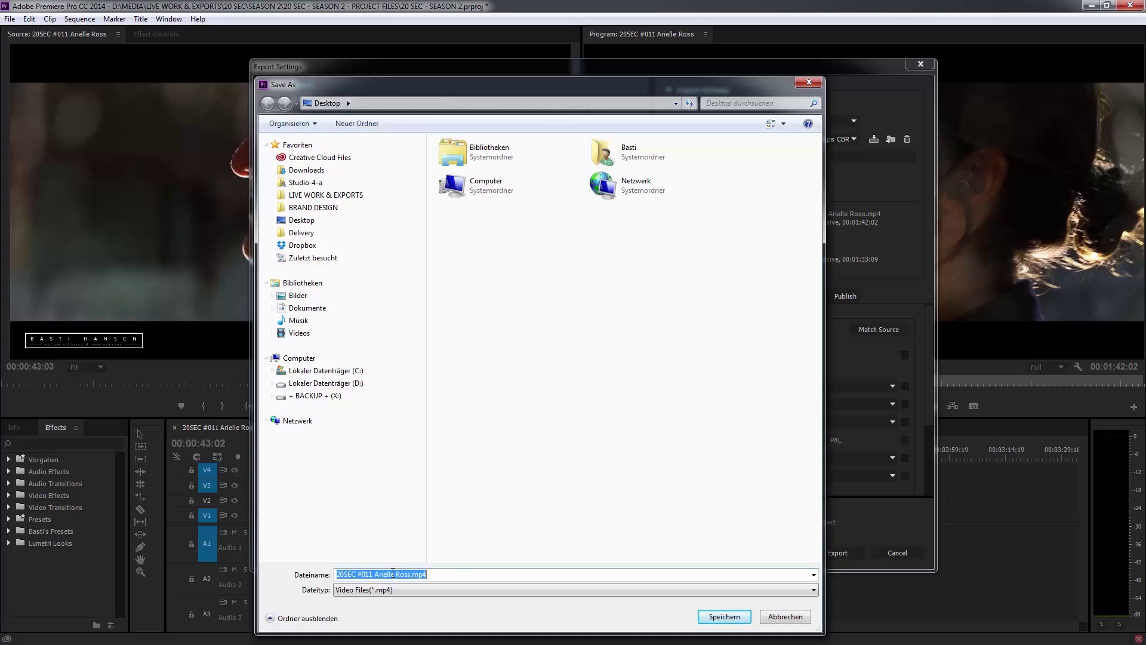
{"action": "left_click", "coordinate": [477, 575]}
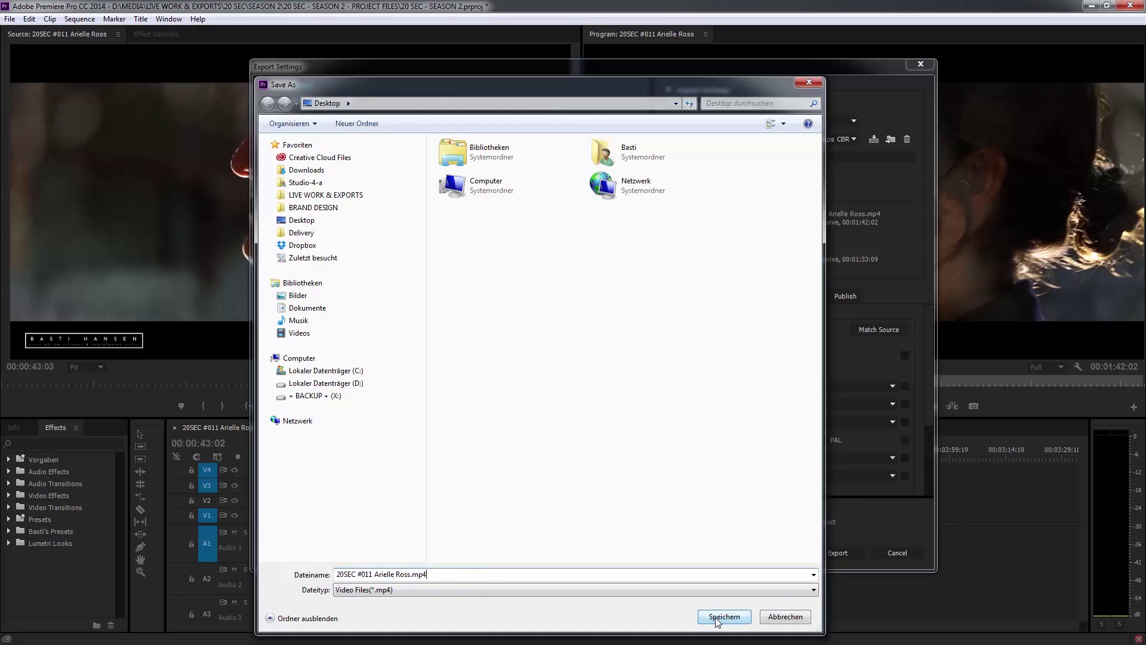
{"action": "left_click", "coordinate": [739, 619]}
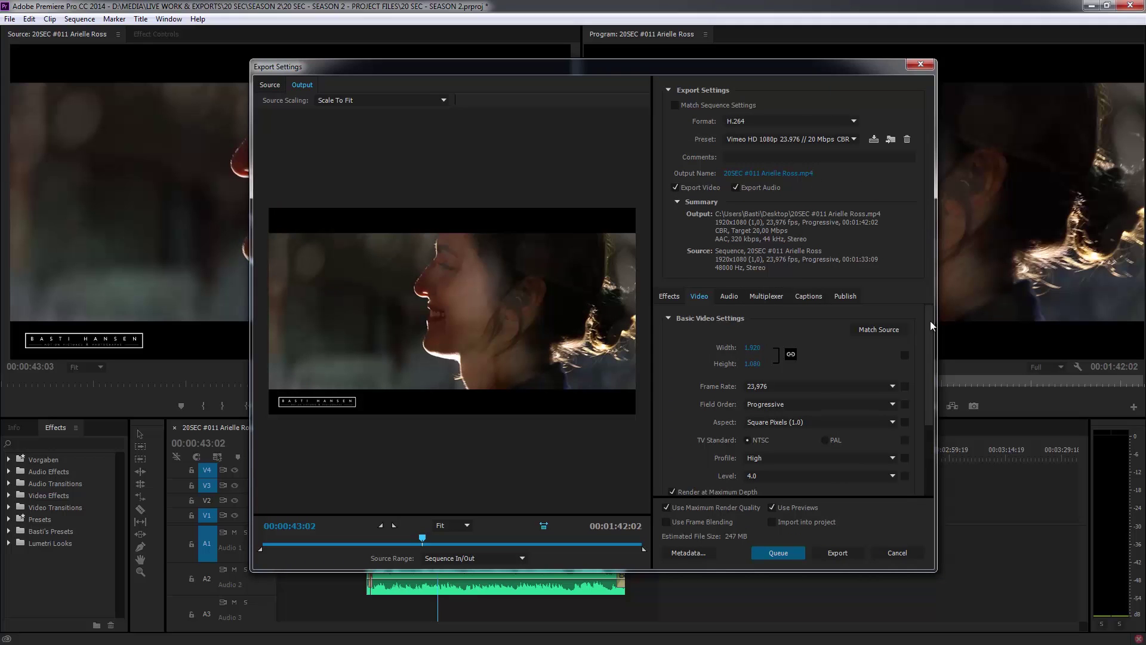
{"action": "scroll", "coordinate": [929, 324], "scroll_direction": "down", "scroll_amount": 1}
{"action": "scroll", "coordinate": [929, 318], "scroll_direction": "up", "scroll_amount": 1}
{"action": "scroll", "coordinate": [930, 324], "scroll_direction": "down", "scroll_amount": 1}
{"action": "scroll", "coordinate": [930, 327], "scroll_direction": "up", "scroll_amount": 1}
{"action": "left_click_drag", "start_coordinate": [746, 76], "coordinate": [802, 423]}
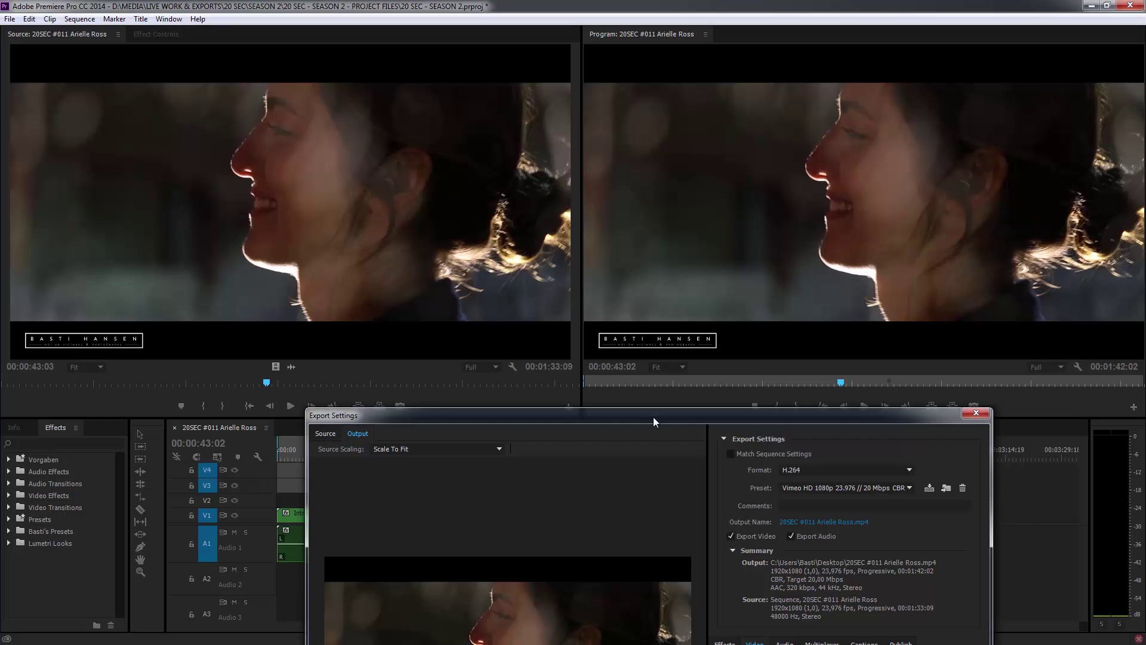
{"action": "left_click_drag", "start_coordinate": [653, 417], "coordinate": [590, 53]}
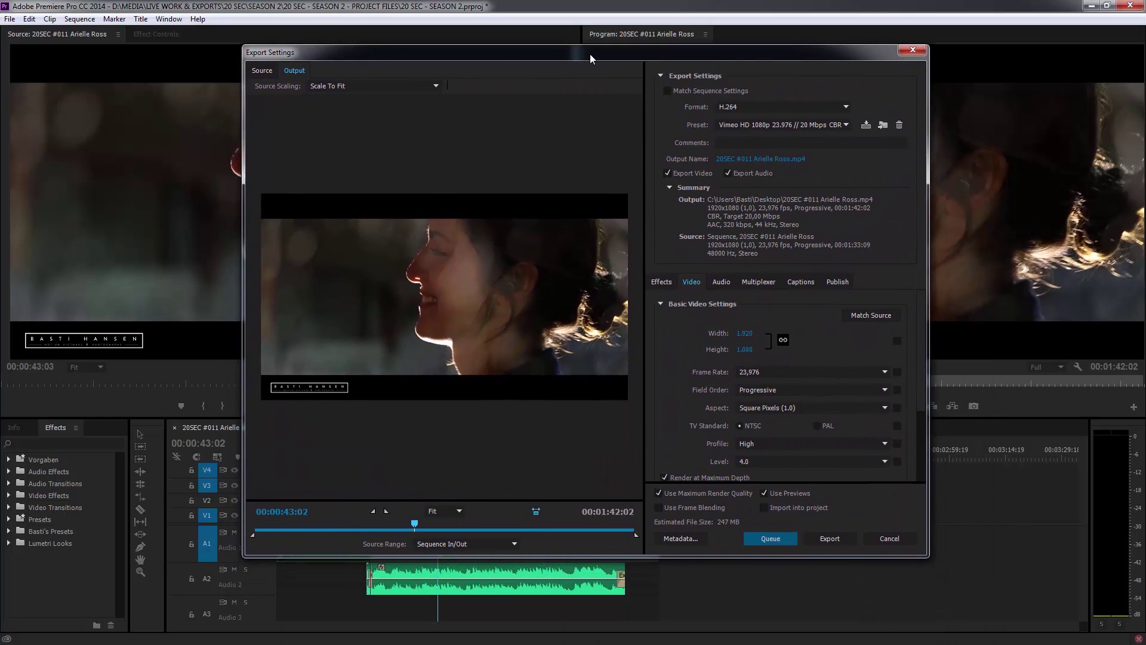
{"action": "left_click", "coordinate": [768, 373]}
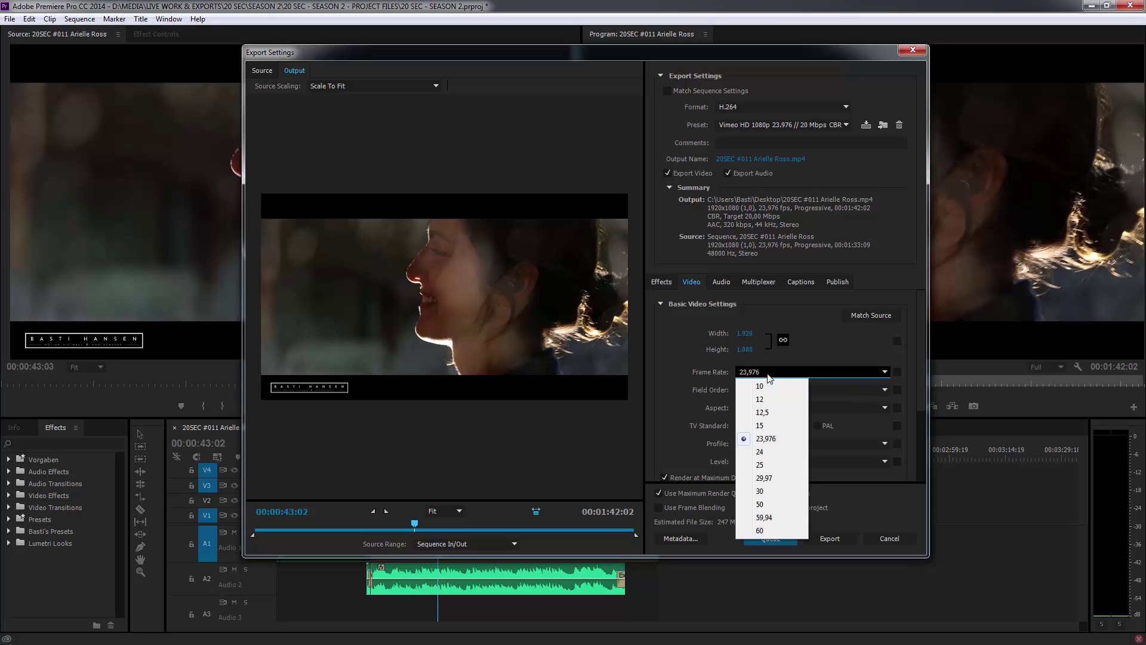
{"action": "left_click", "coordinate": [769, 439]}
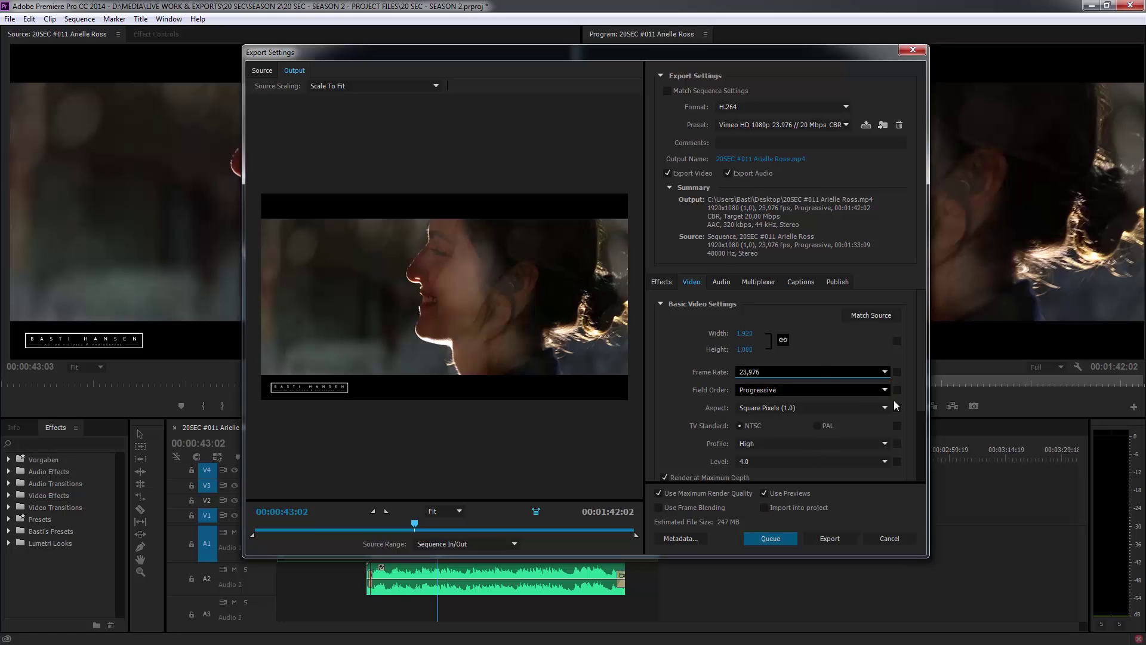
{"action": "mouse_move", "coordinate": [920, 389]}
{"action": "left_mouse_down"}
{"action": "mouse_move", "coordinate": [919, 425]}
{"action": "mouse_move", "coordinate": [921, 371]}
{"action": "left_mouse_up"}
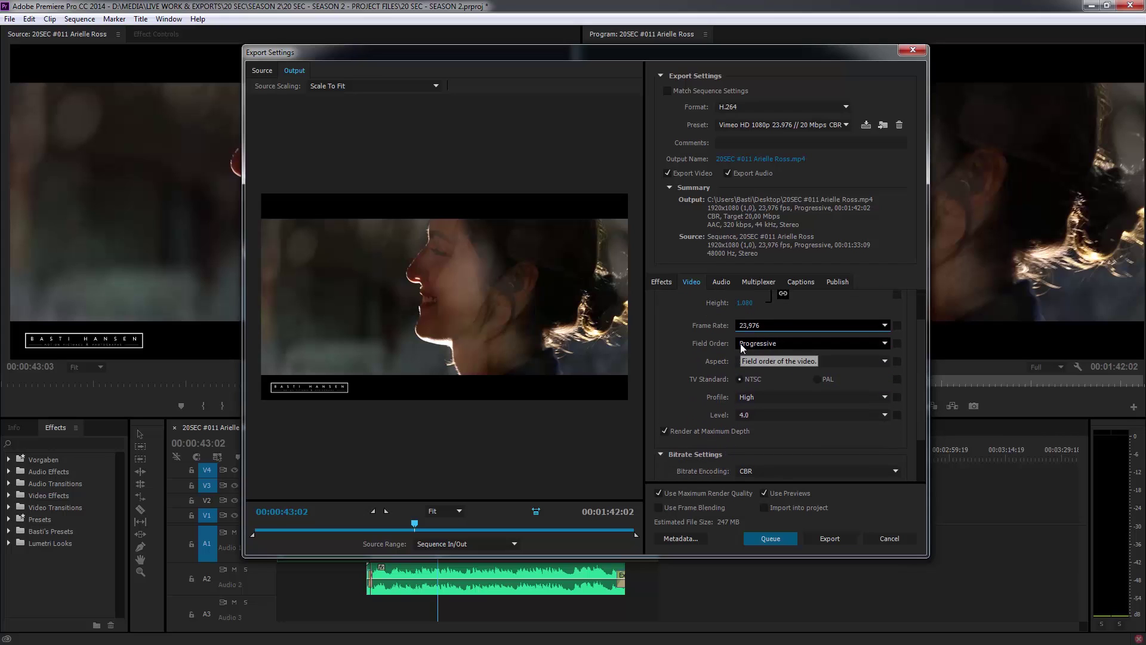
{"action": "left_click", "coordinate": [813, 345]}
{"action": "left_click", "coordinate": [802, 346]}
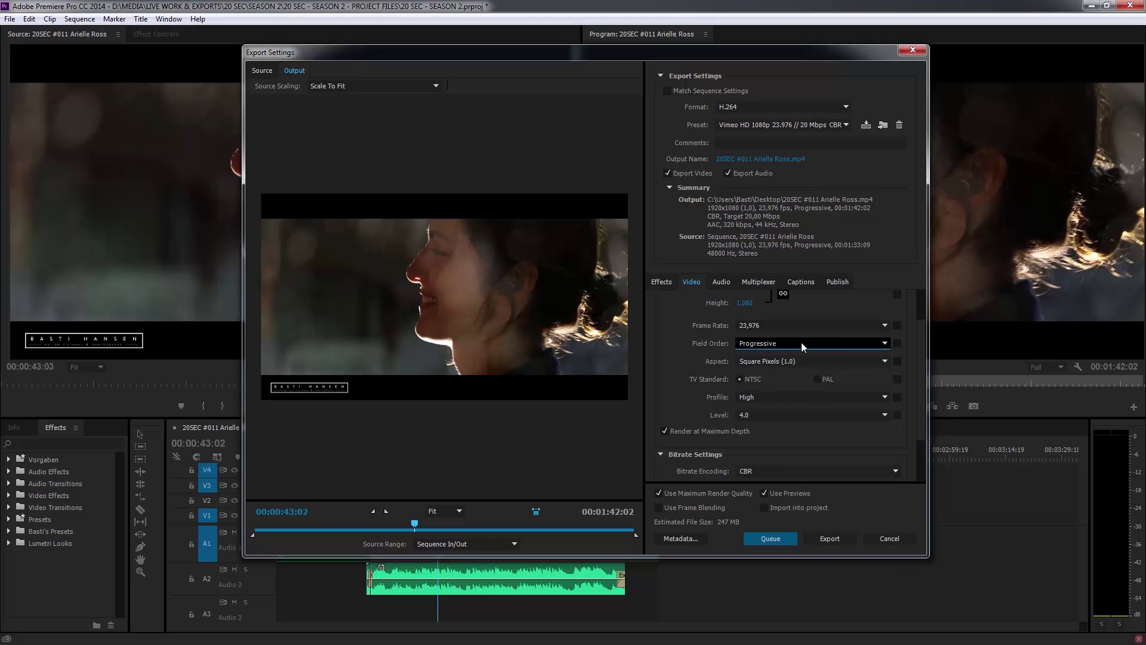
{"action": "left_click_drag", "start_coordinate": [921, 357], "coordinate": [918, 409]}
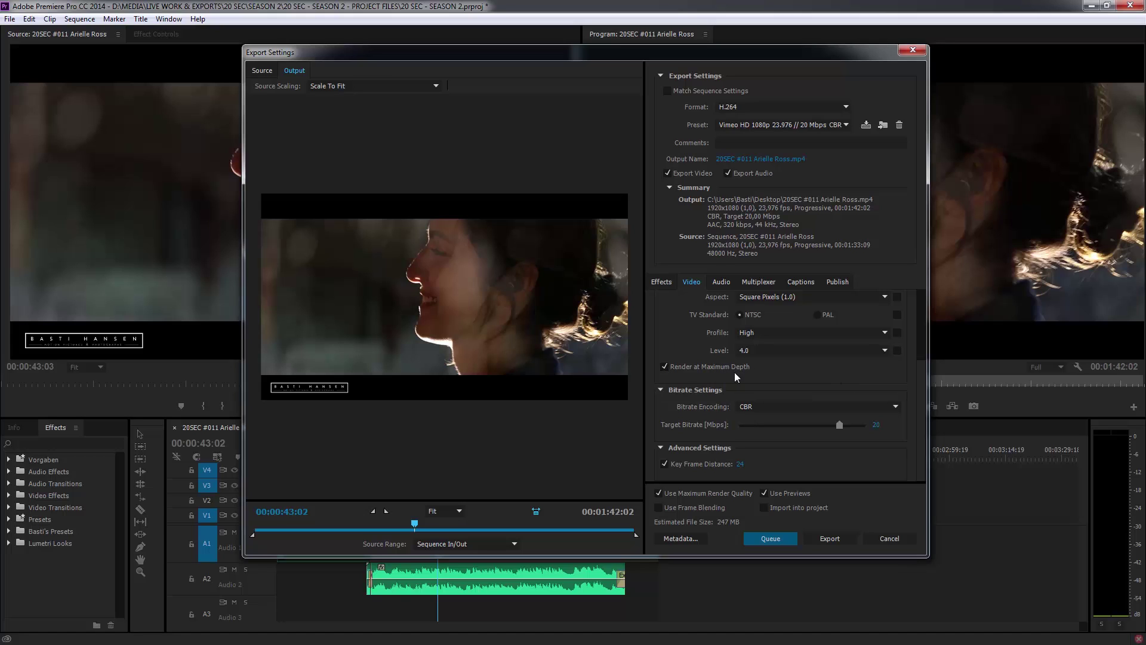
Step: Keep Render at Maximum Depth on and CBR encoding, and set Target Bitrate to 15 Mbps
{"action": "left_click", "coordinate": [718, 371]}
{"action": "left_click", "coordinate": [666, 366]}
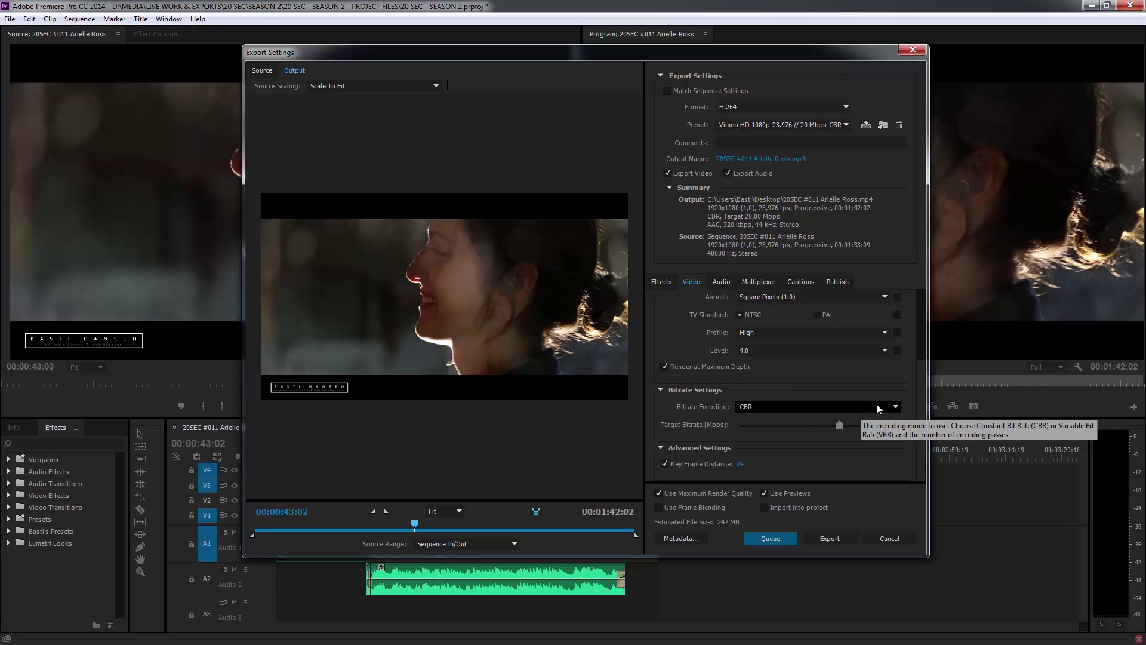
{"action": "left_click", "coordinate": [748, 407]}
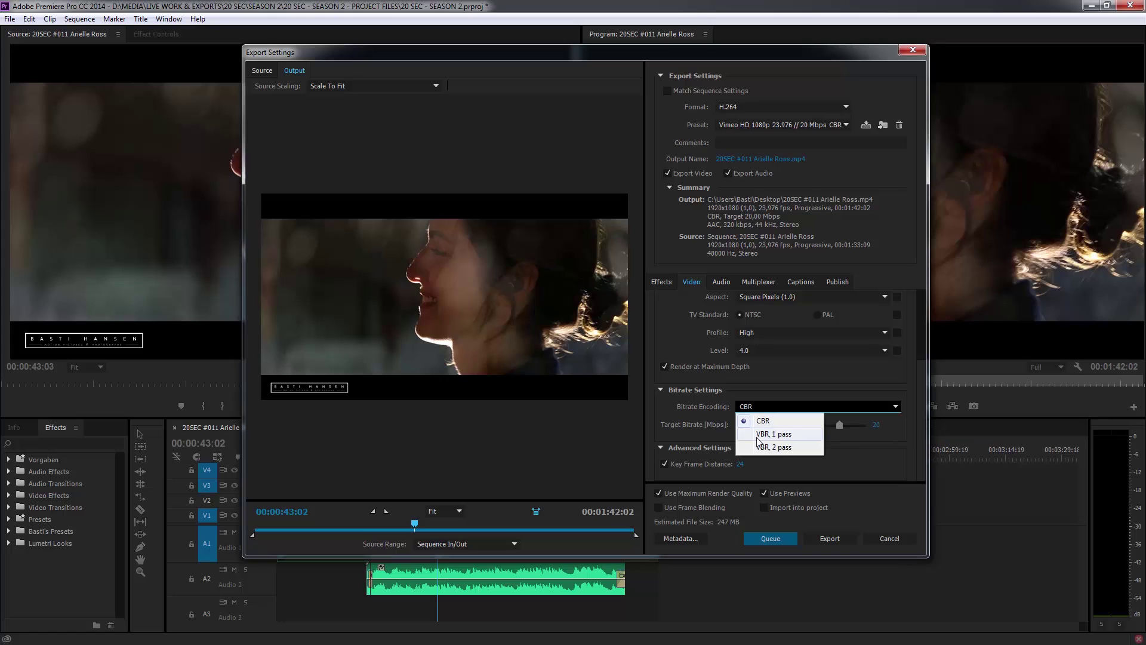
{"action": "left_click", "coordinate": [761, 421]}
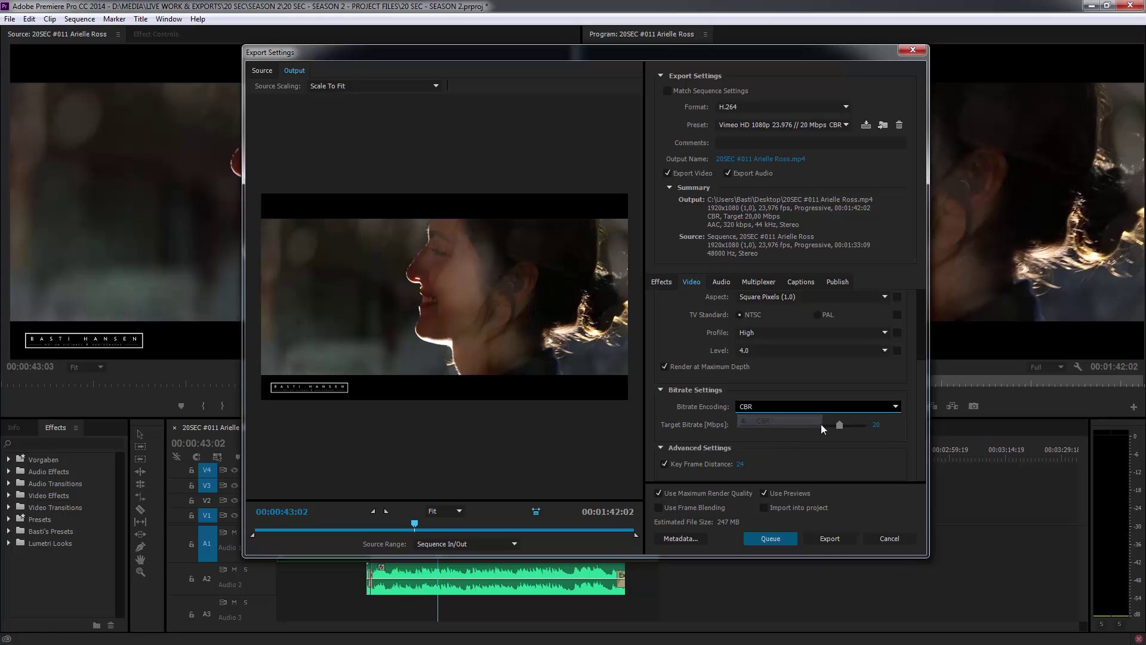
{"action": "left_click", "coordinate": [877, 425]}
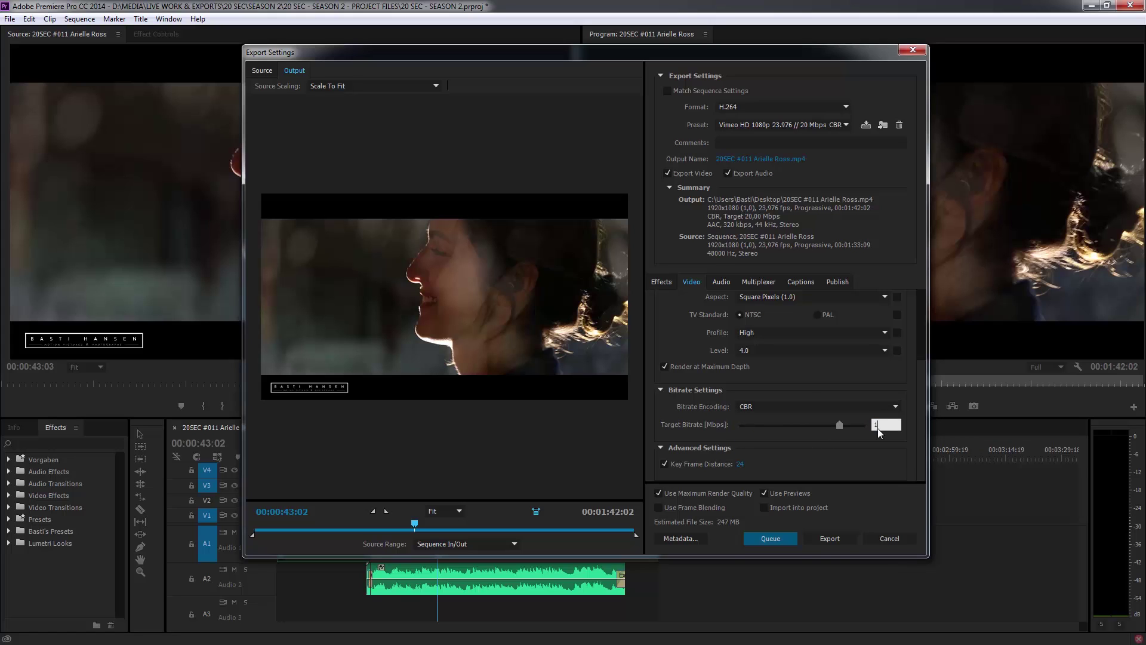
{"action": "key", "text": "Return"}
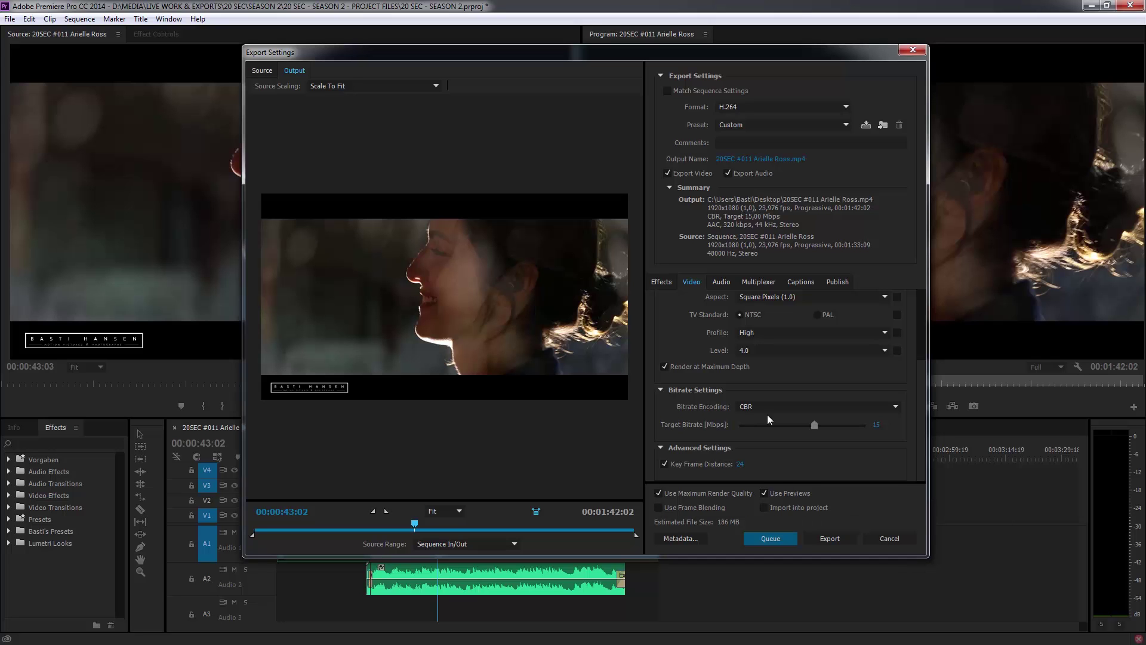
{"action": "left_click_drag", "start_coordinate": [697, 50], "coordinate": [744, 539]}
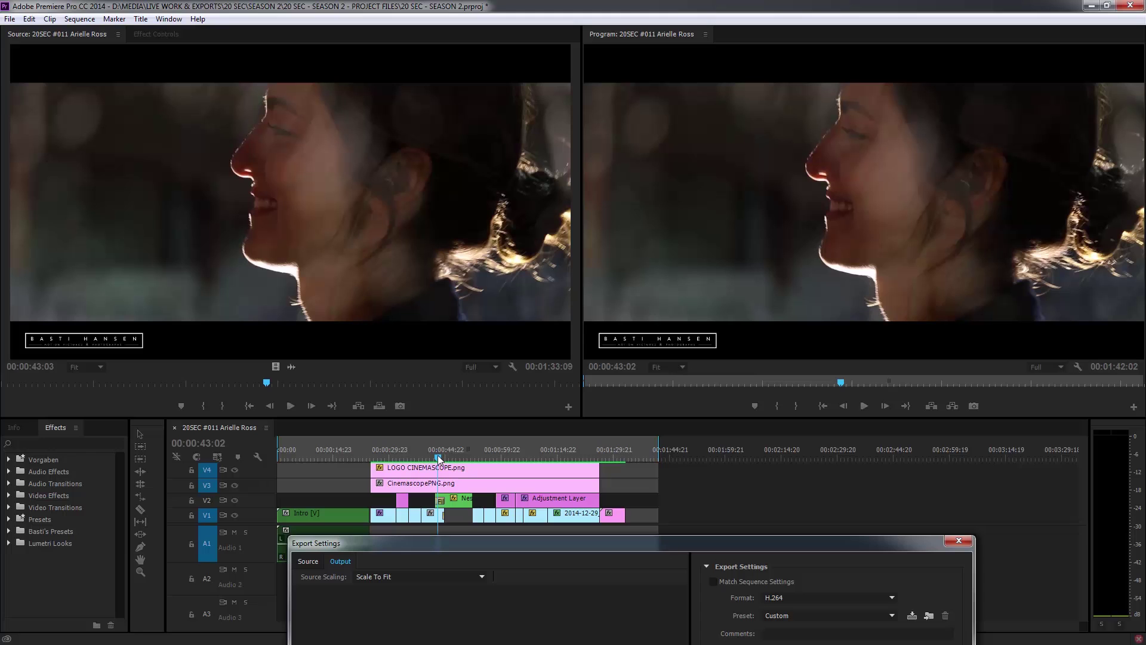
Step: Move the Export Settings window back up and send the job to the Media Encoder queue
{"action": "left_click_drag", "start_coordinate": [648, 543], "coordinate": [611, 92]}
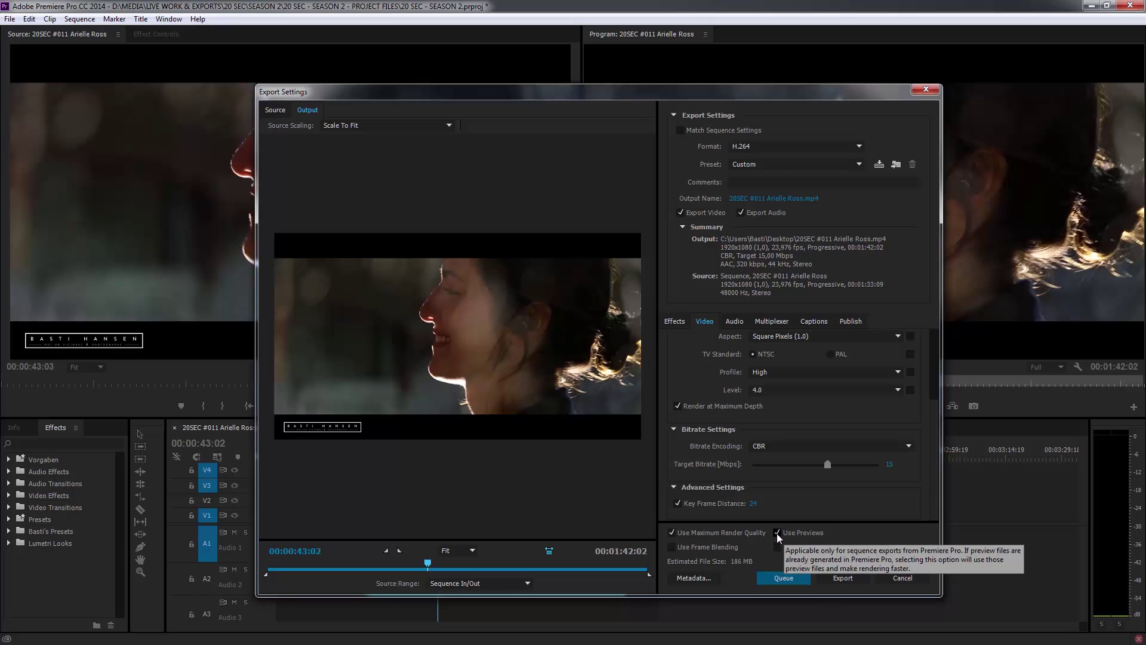
{"action": "left_click_drag", "start_coordinate": [766, 97], "coordinate": [772, 72]}
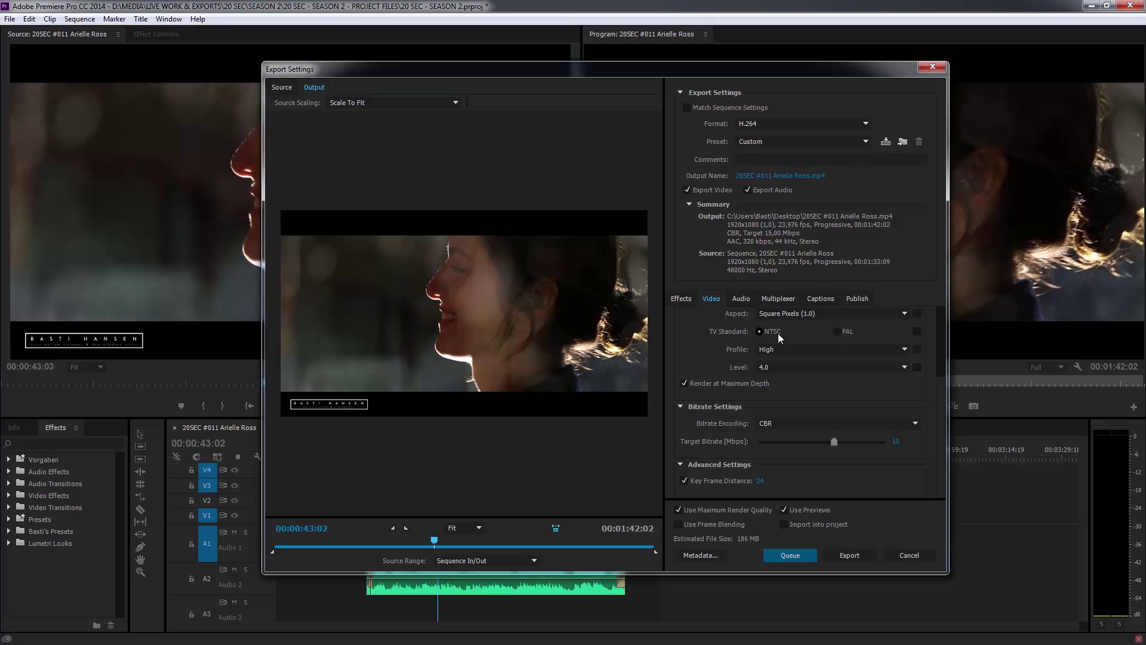
{"action": "left_click", "coordinate": [793, 557]}
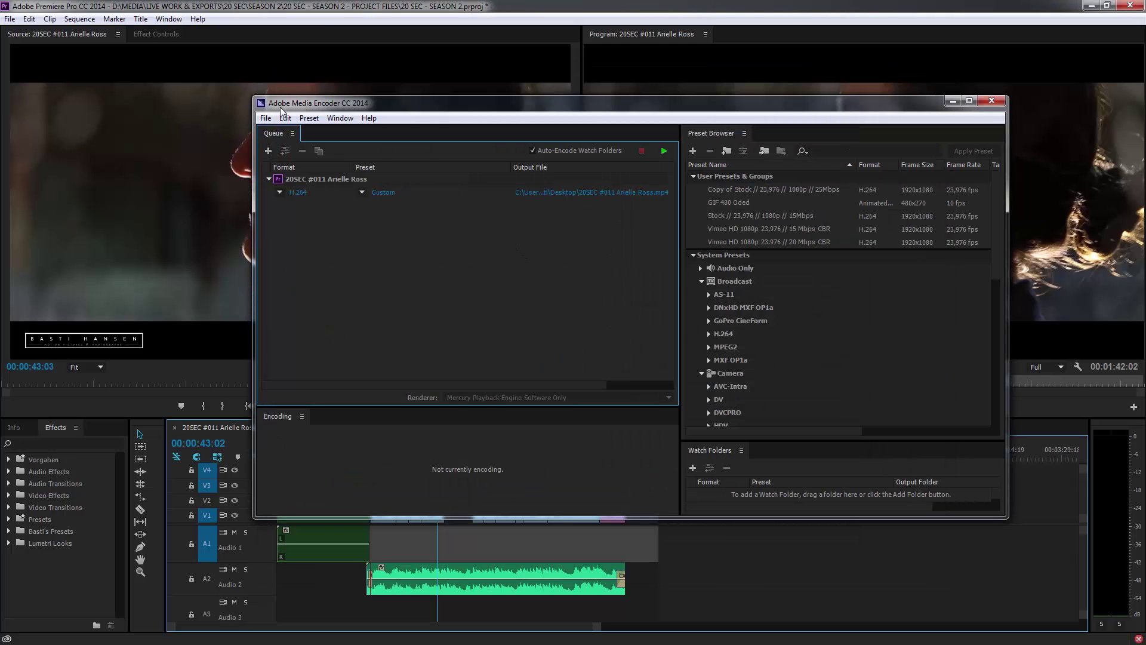
Step: Shift the Media Encoder window slightly, then bring Premiere Pro back to the front
{"action": "left_click_drag", "start_coordinate": [339, 103], "coordinate": [358, 83]}
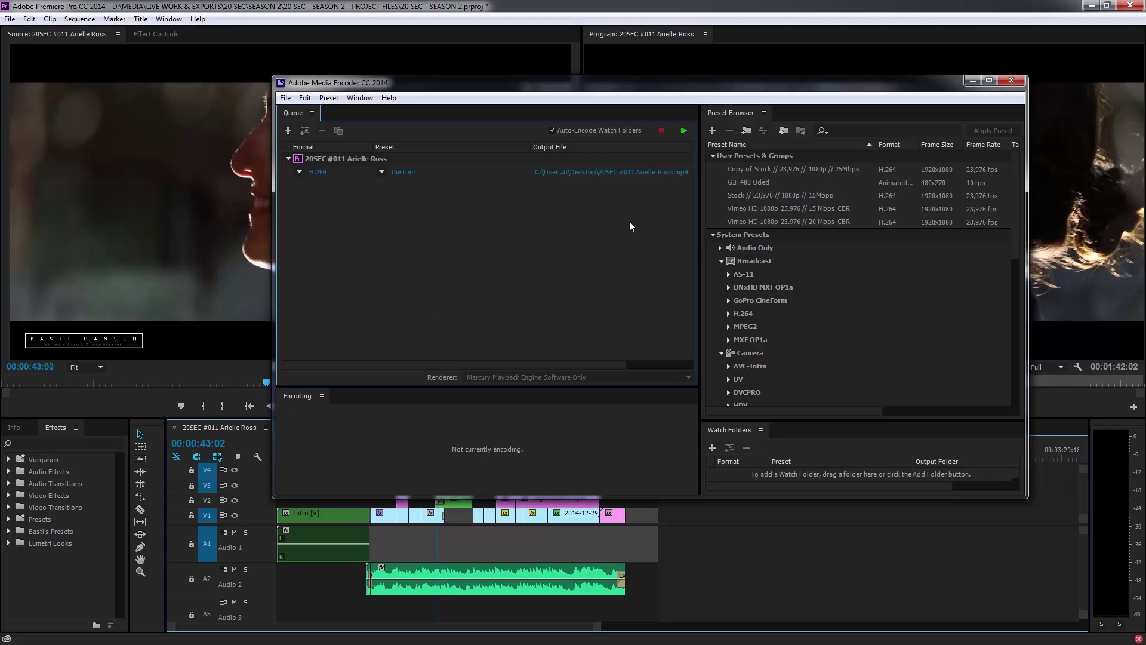
{"action": "left_click", "coordinate": [588, 5]}
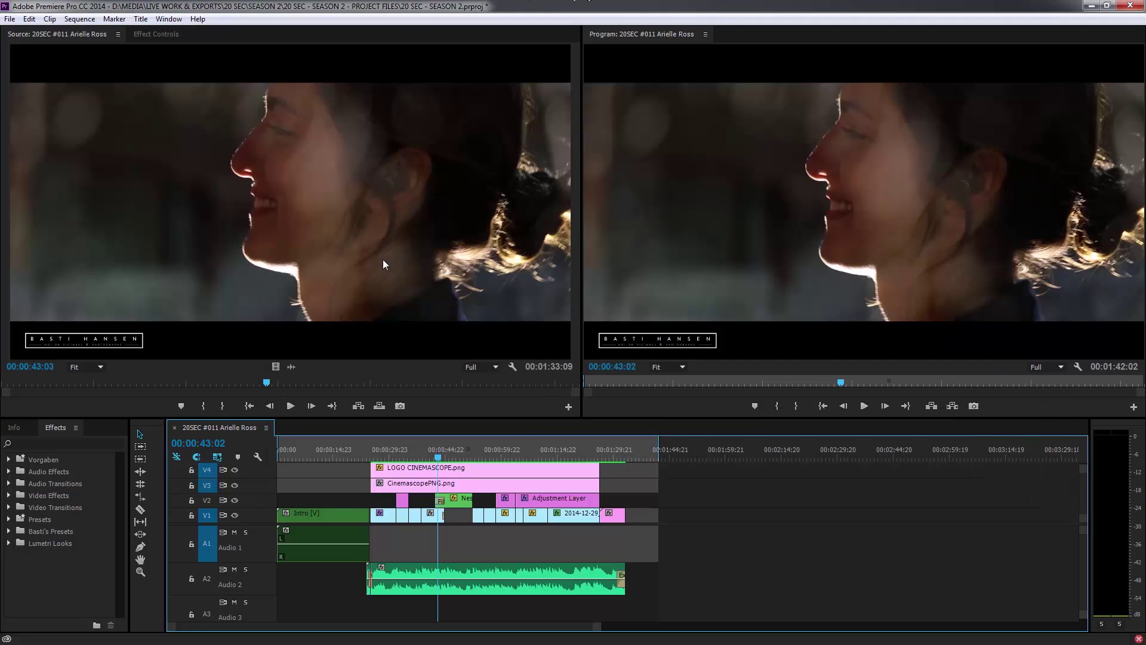